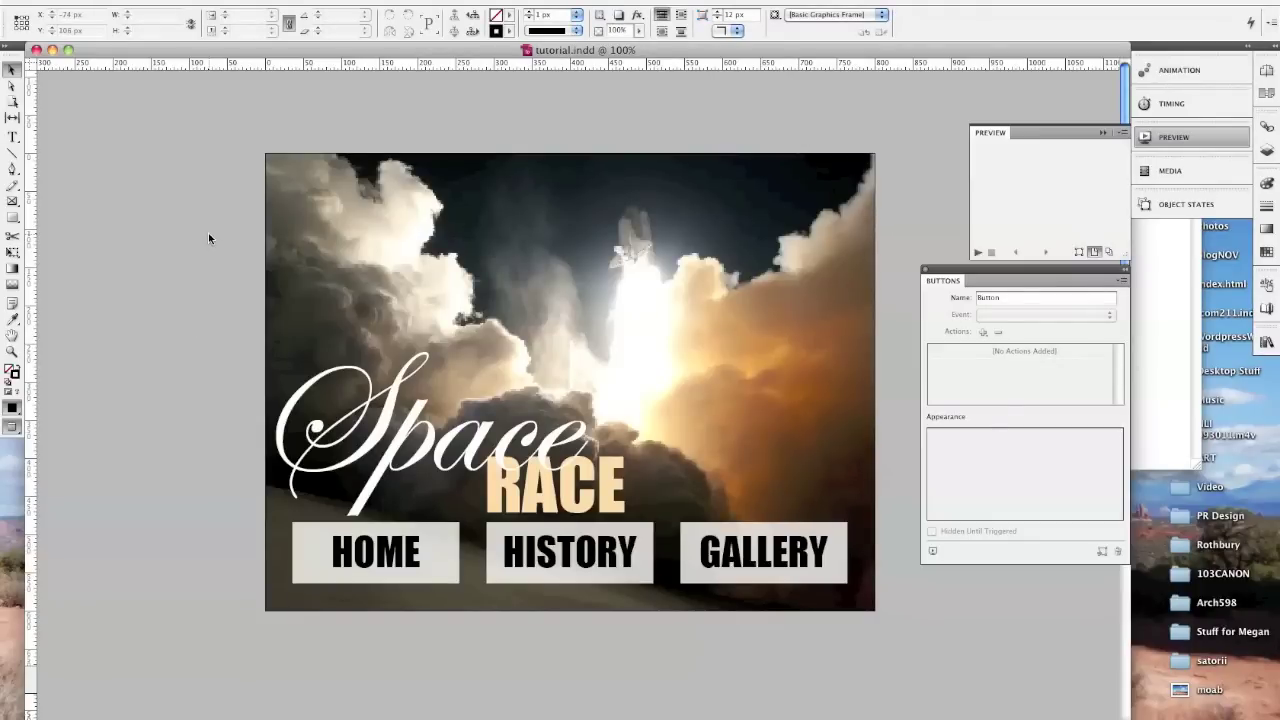
Export the Space Race layout to the Desktop as tutorial.swf in Flash Player (SWF) format.
left_click(110, 1)
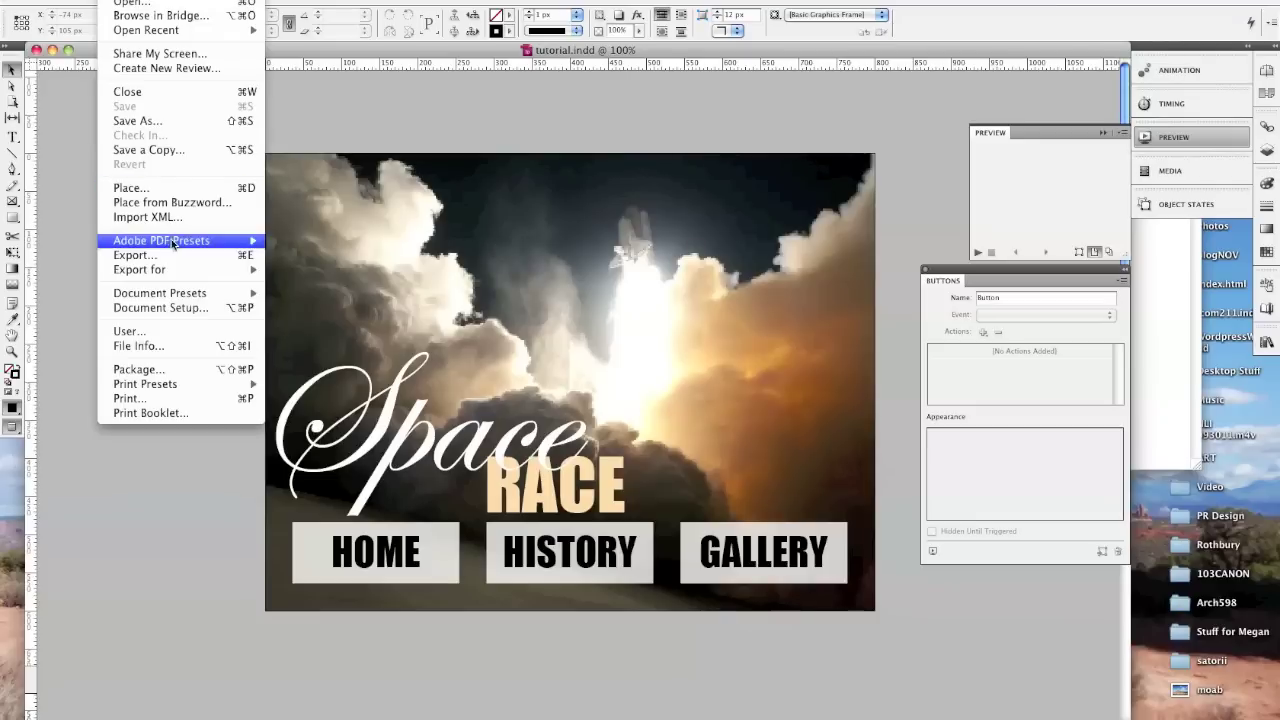
left_click(150, 251)
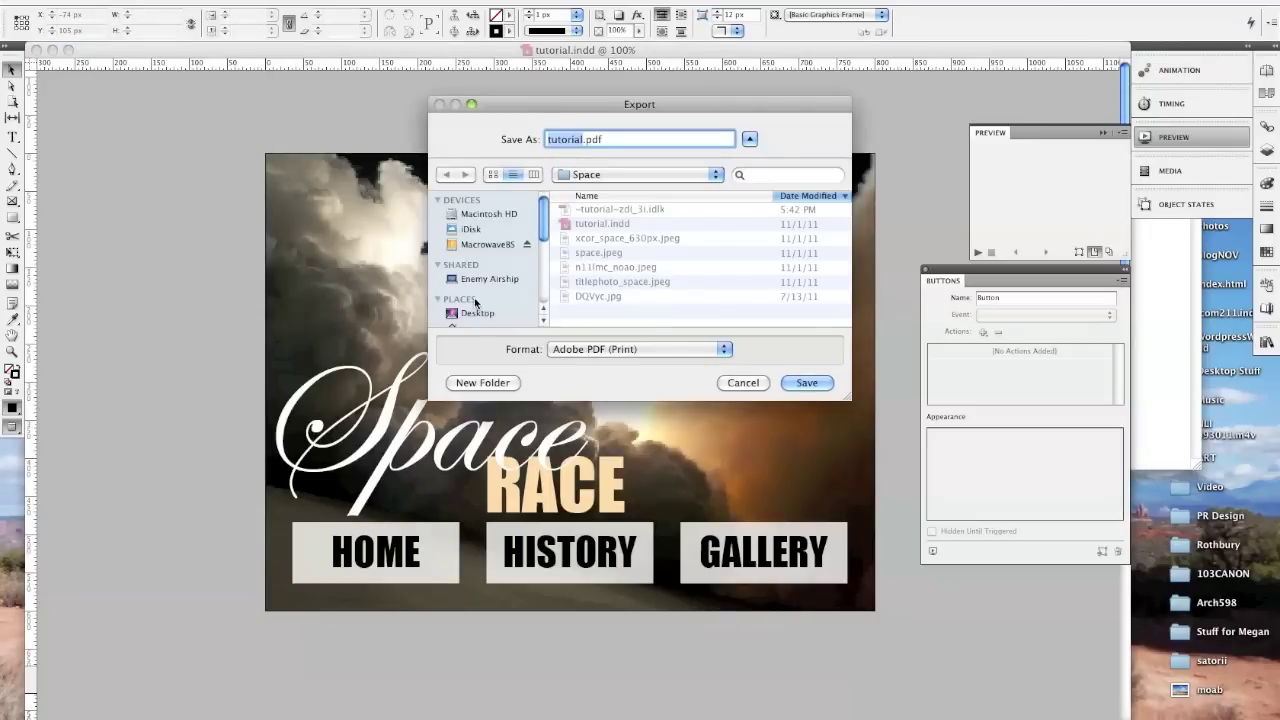
left_click(472, 312)
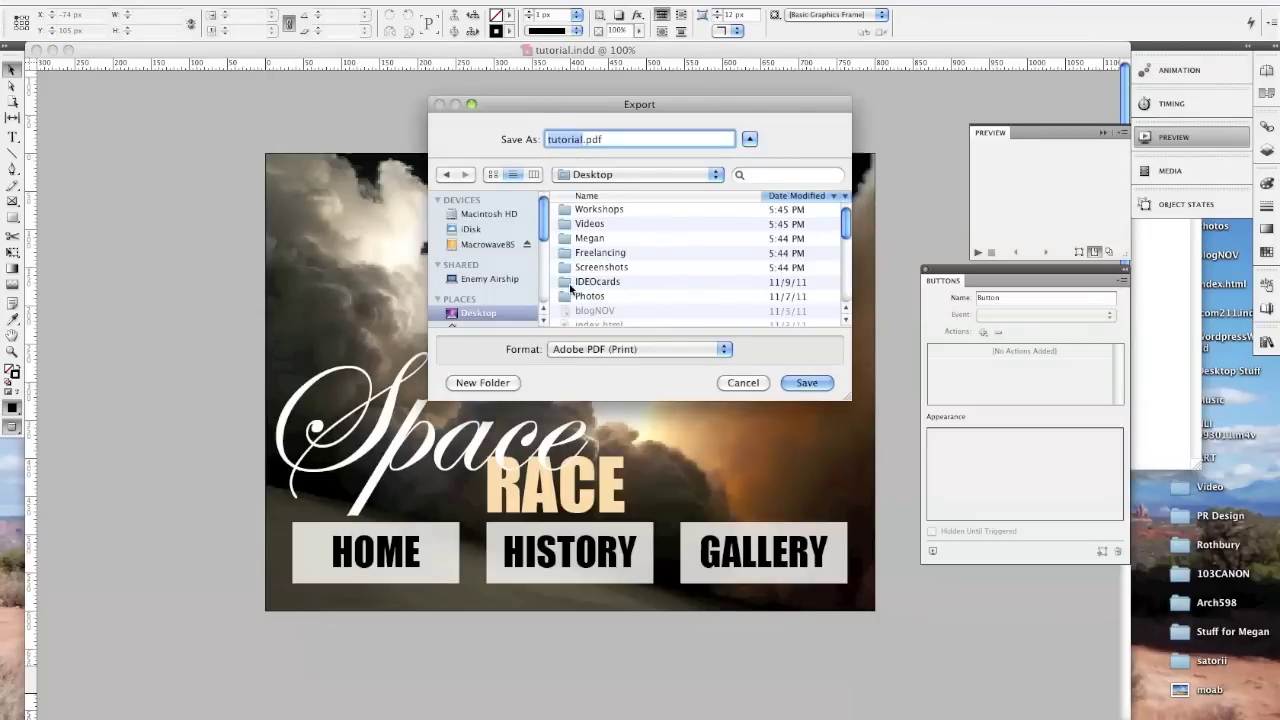
left_click(630, 349)
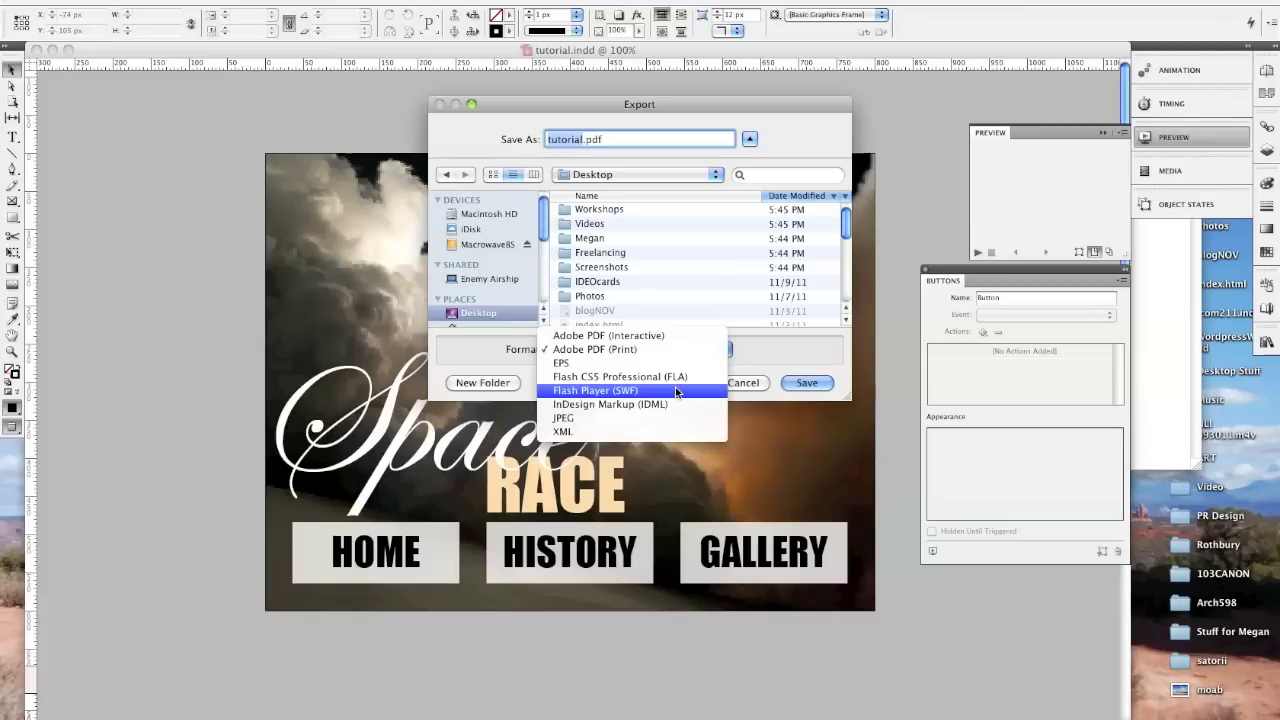
left_click(676, 390)
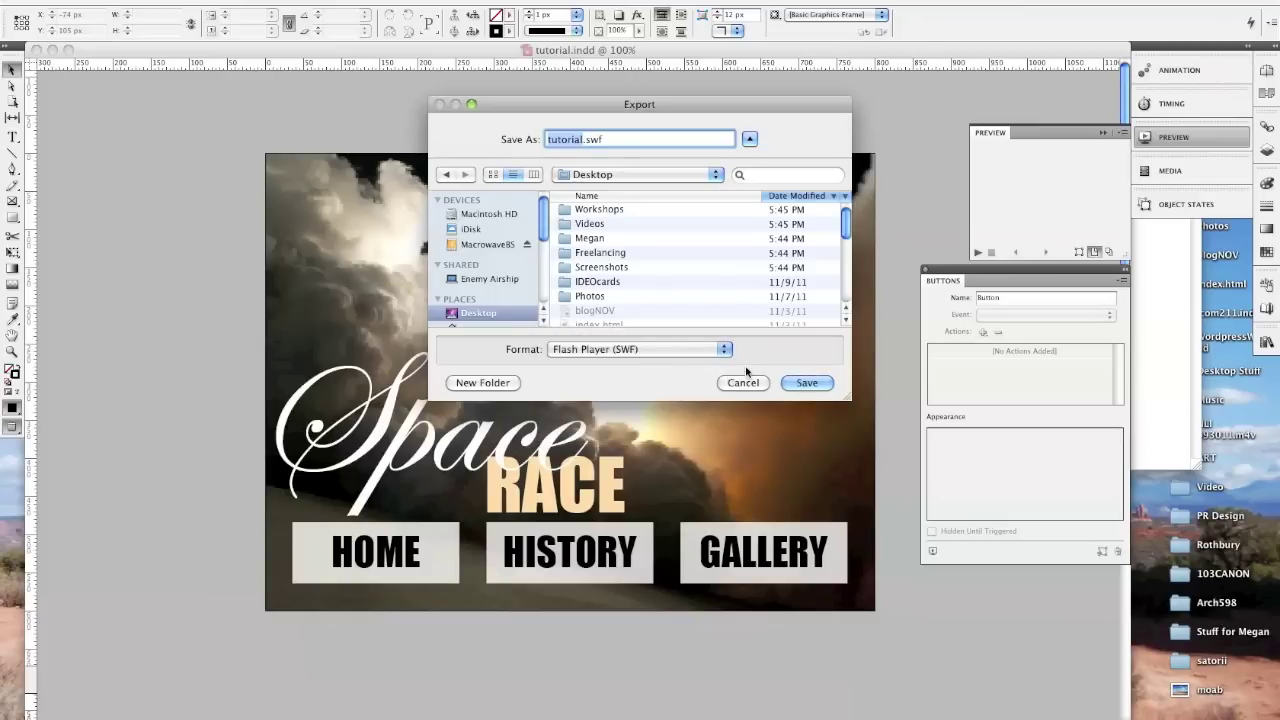
left_click(790, 381)
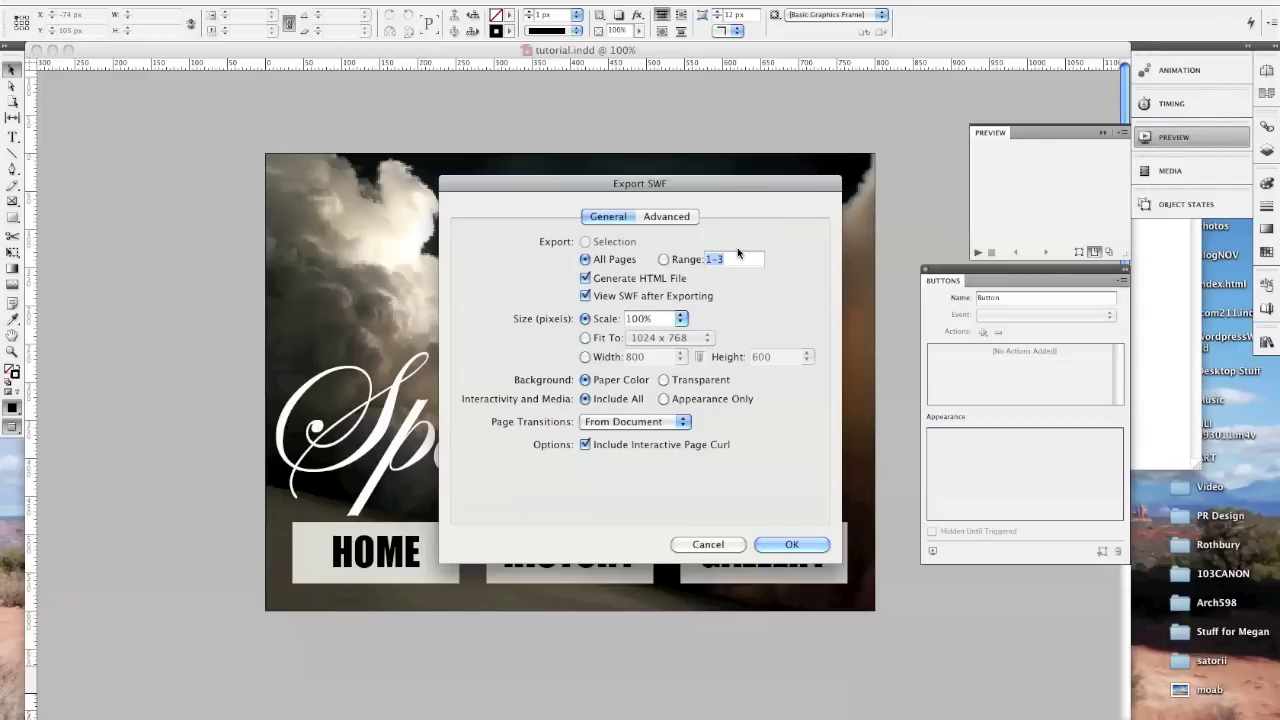
Turn off Generate HTML File, confirm the SWF export, and accept the page 2 overset-text warning.
left_click(586, 281)
left_click(791, 544)
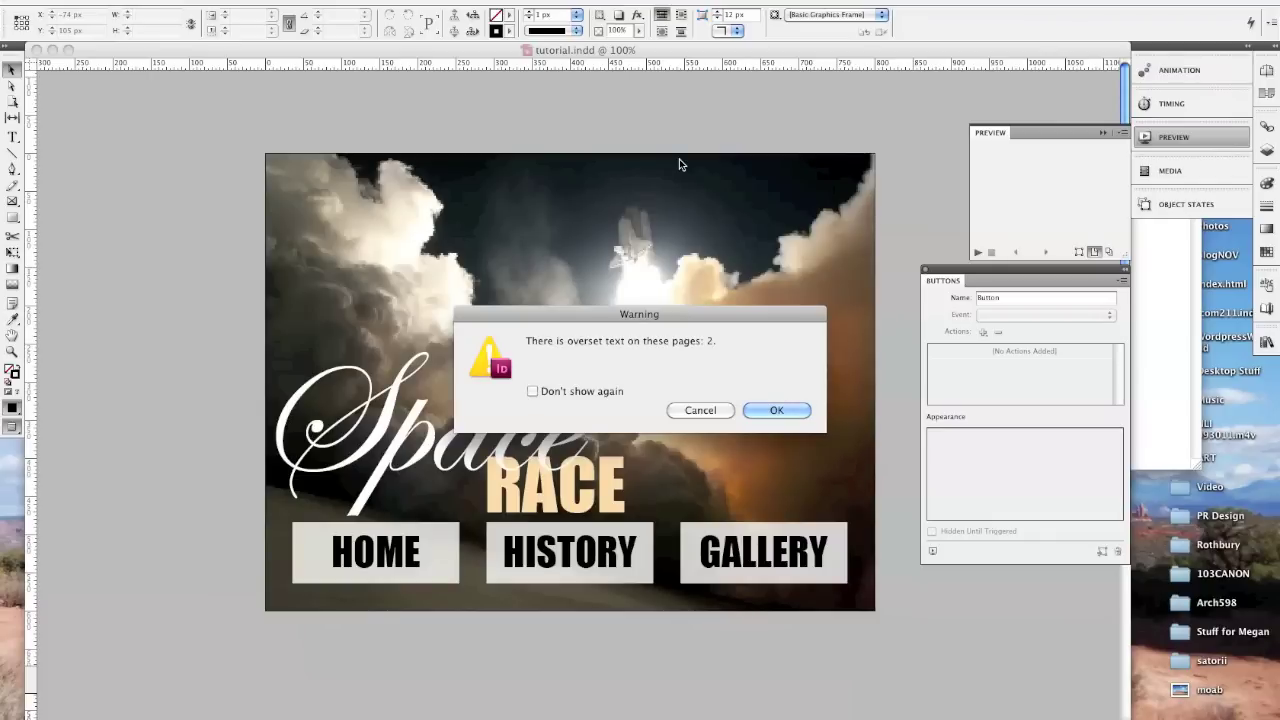
left_click(790, 409)
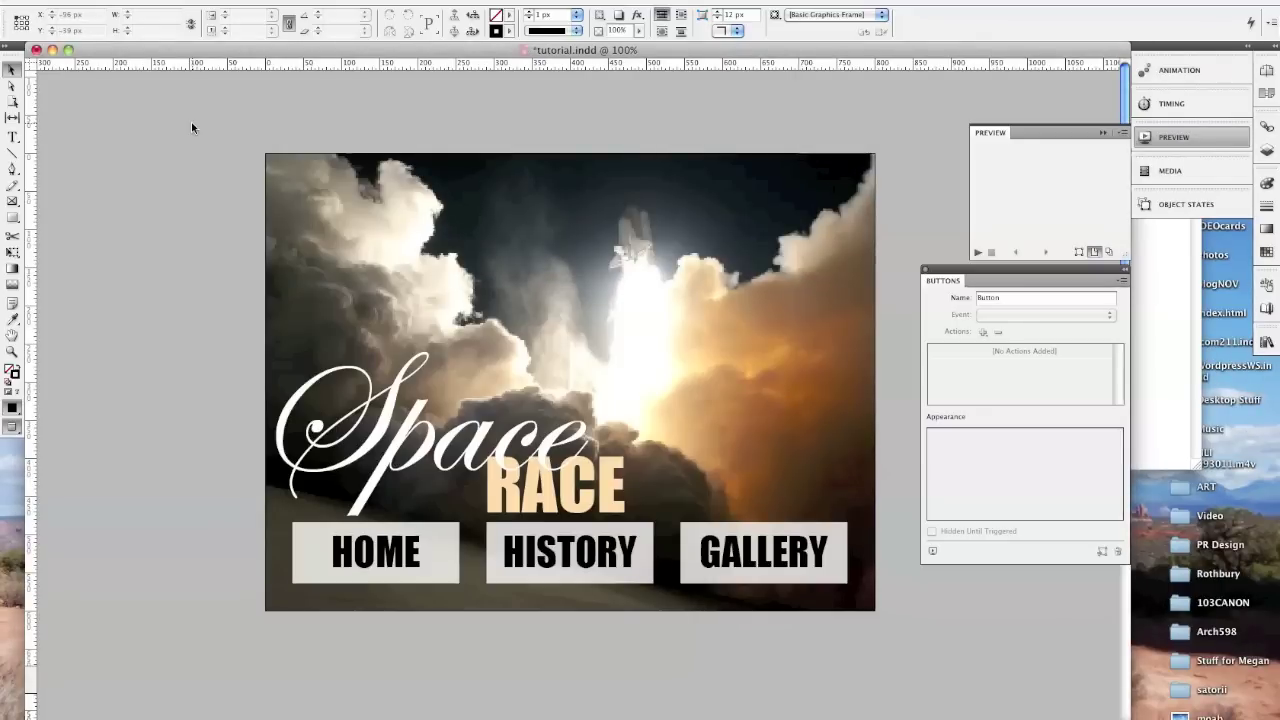
Minimize InDesign, launch Fetch, and open the server's wp-content folder.
left_click(53, 50)
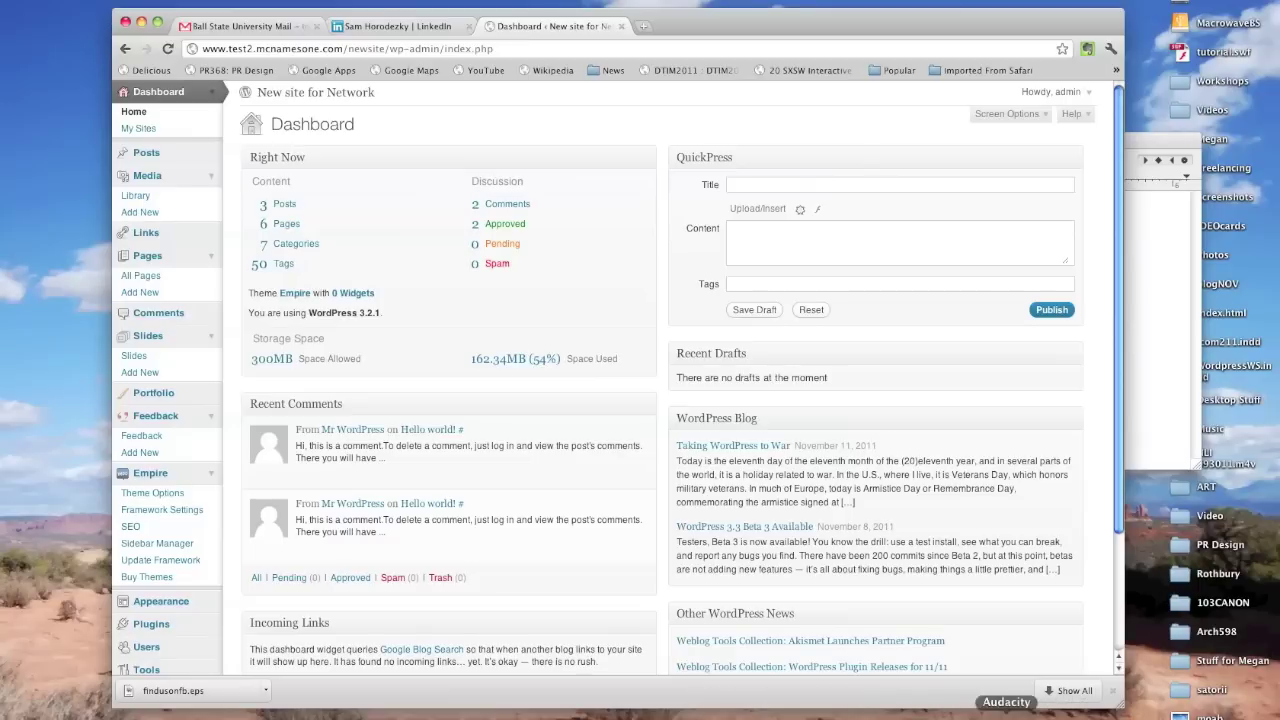
left_click(605, 705)
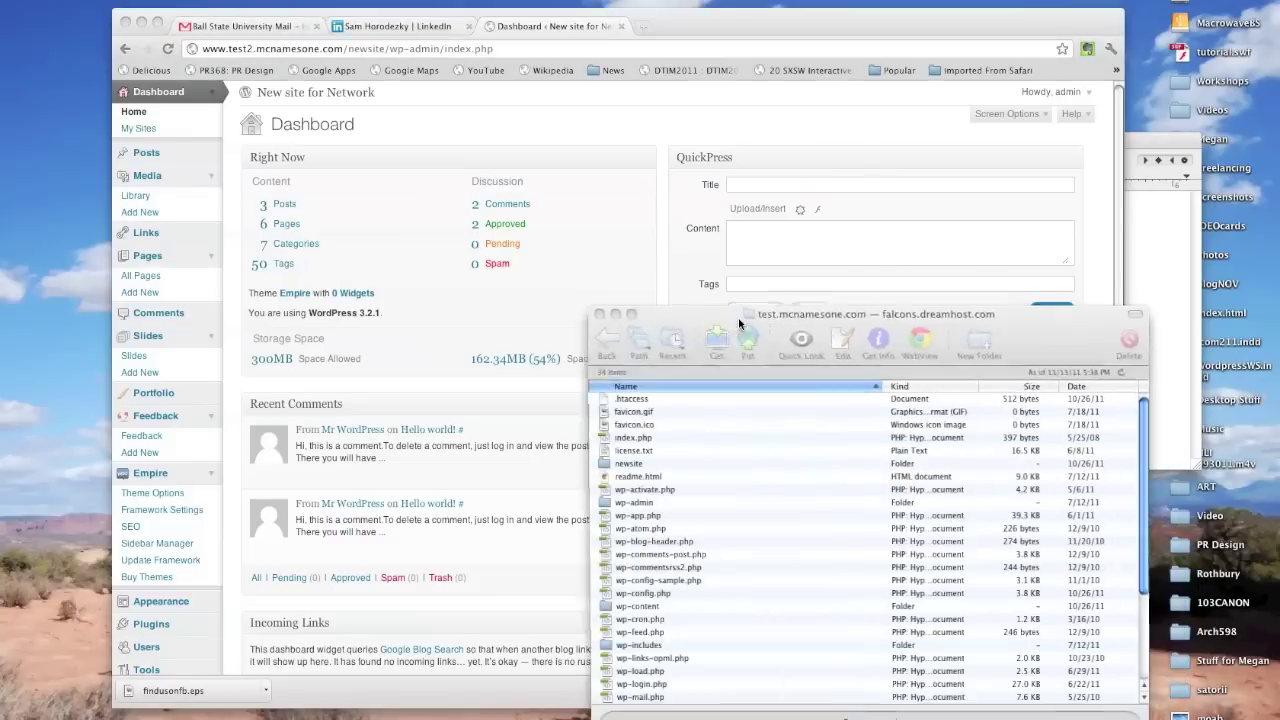
left_click_drag(740, 323, 687, 214)
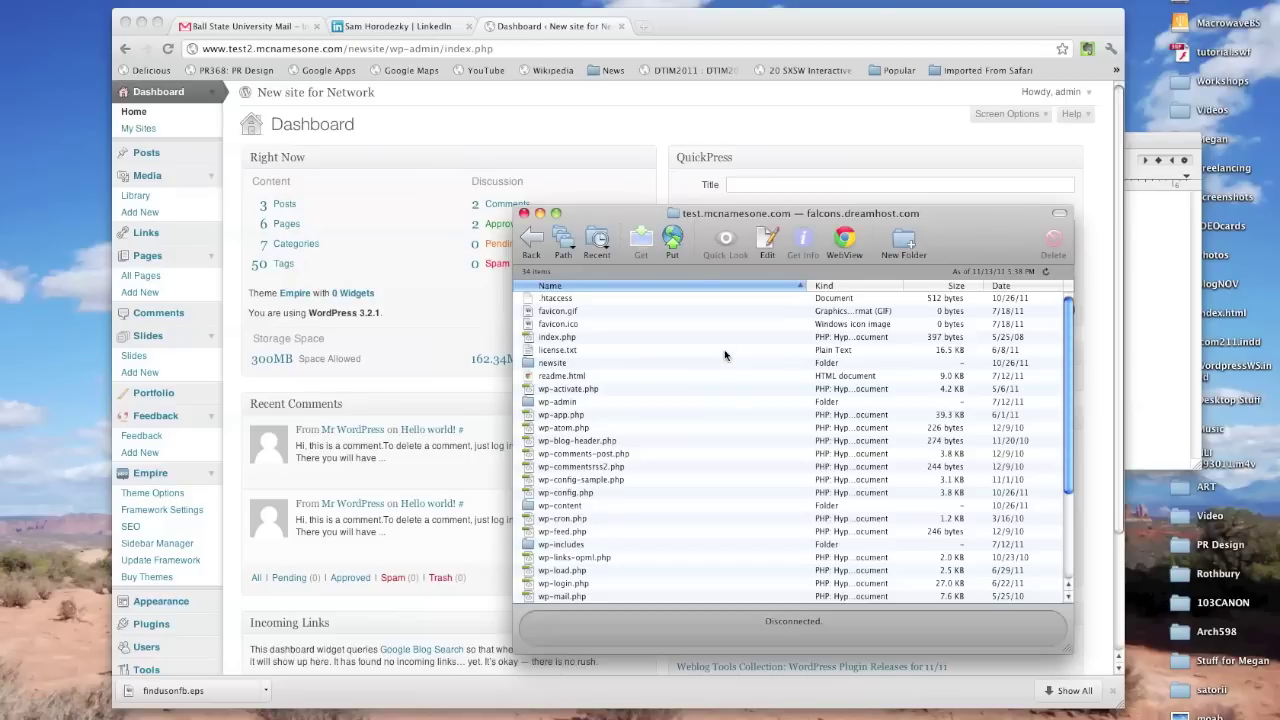
left_click(589, 505)
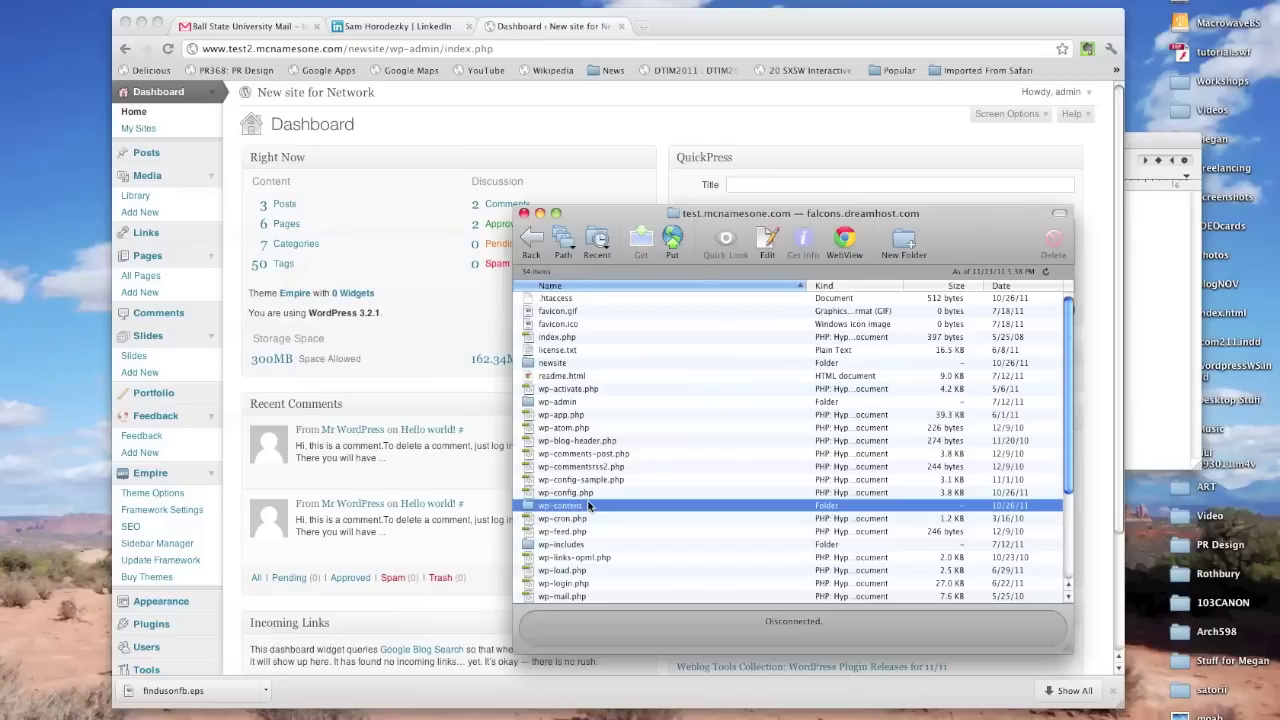
double_click(589, 505)
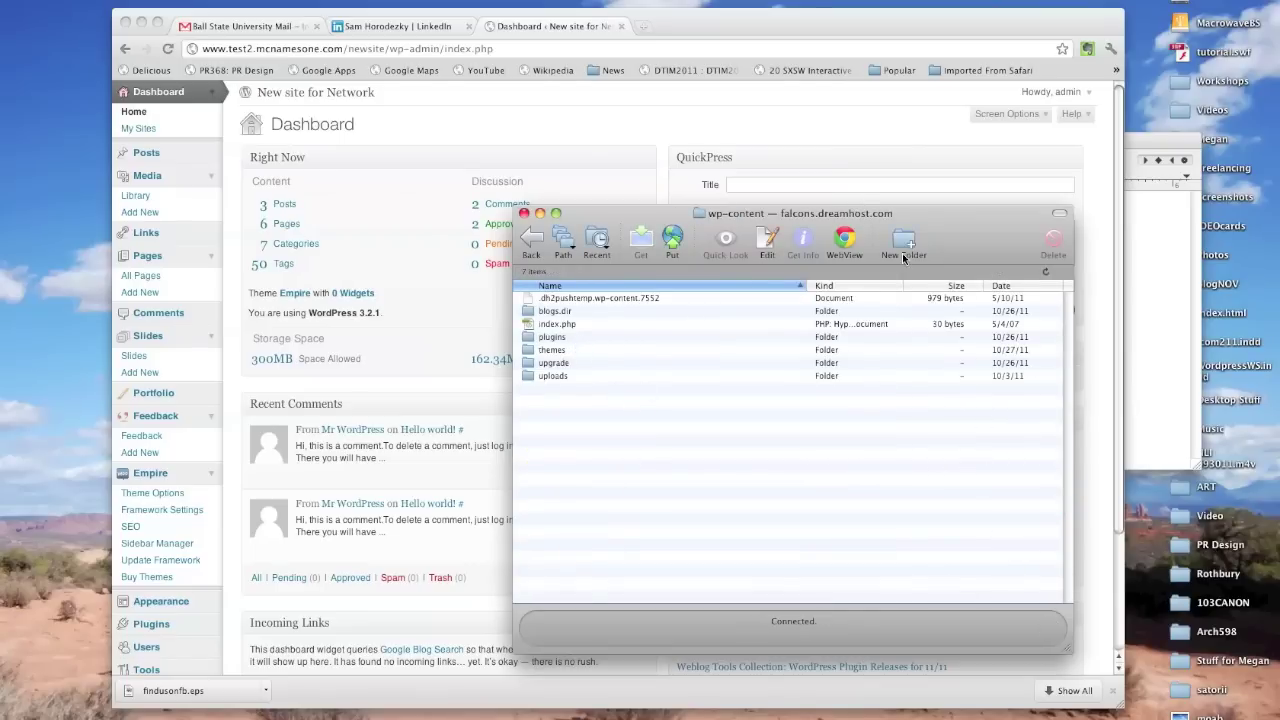
Create a 'flash' folder in wp-content and upload tutorial.swf from the Desktop into it.
left_click(903, 250)
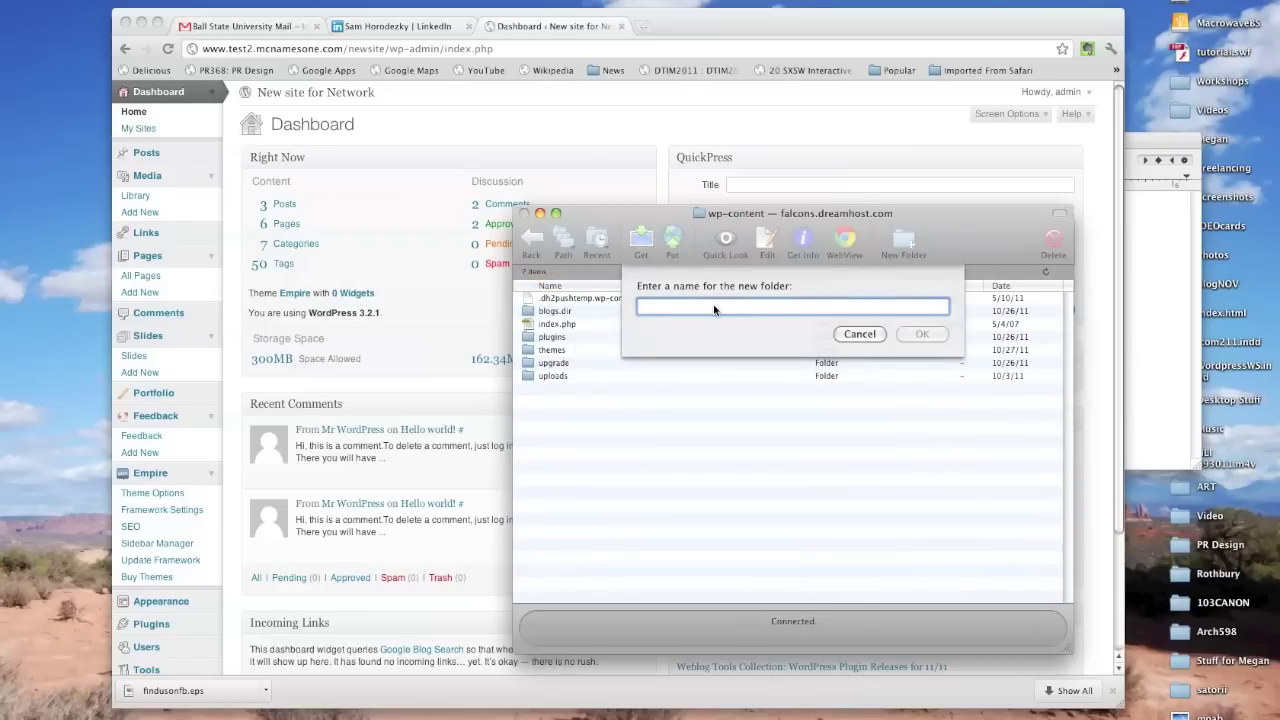
type("flash")
key("Return")
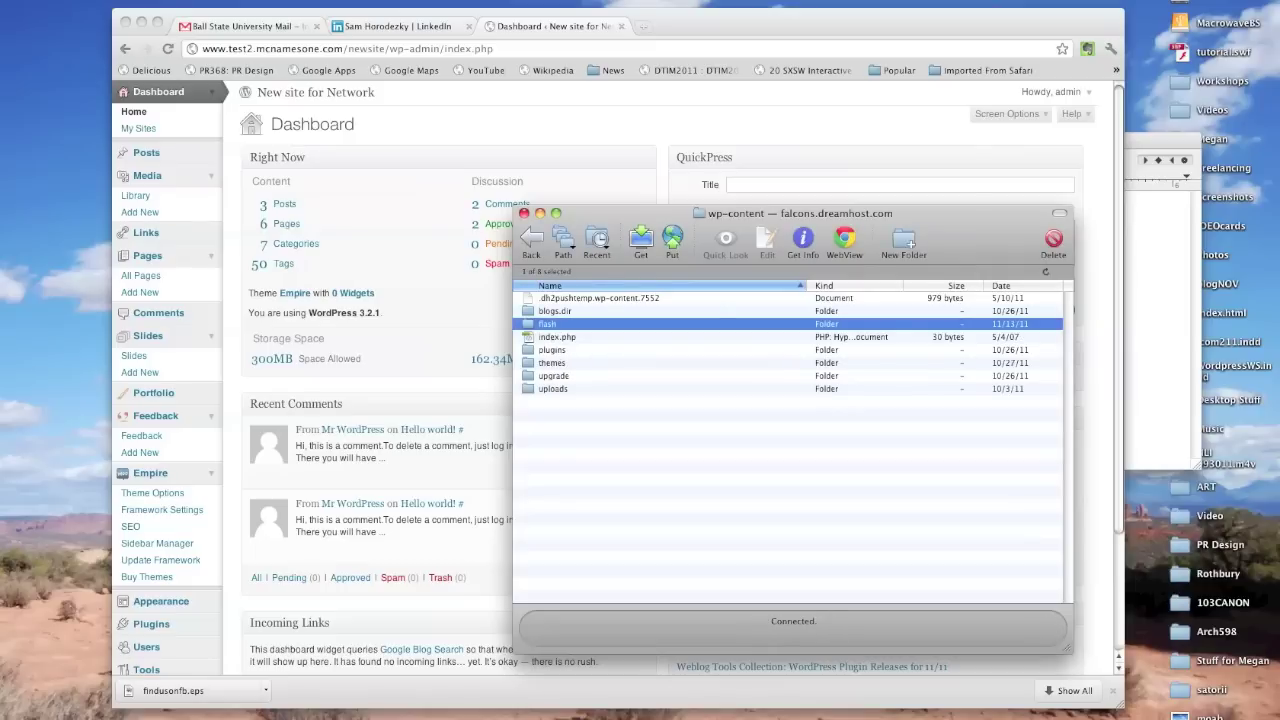
double_click(545, 326)
left_click(1186, 56)
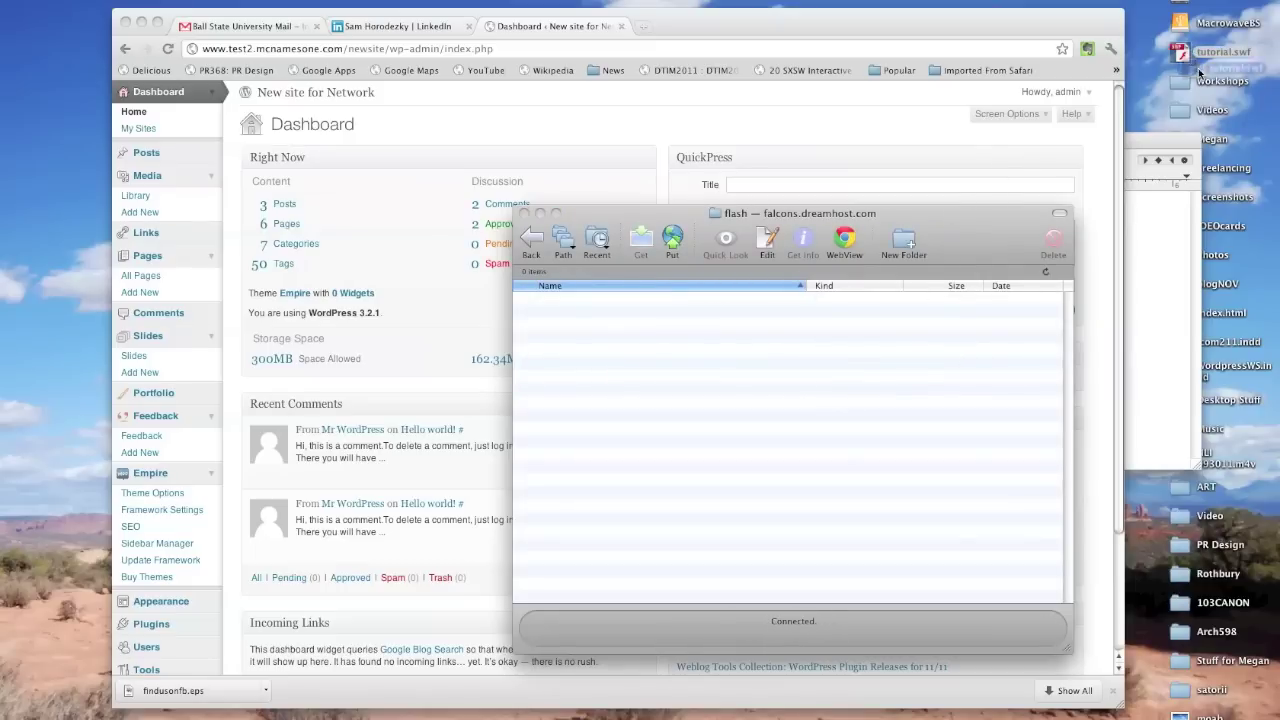
left_click_drag(1188, 59, 699, 395)
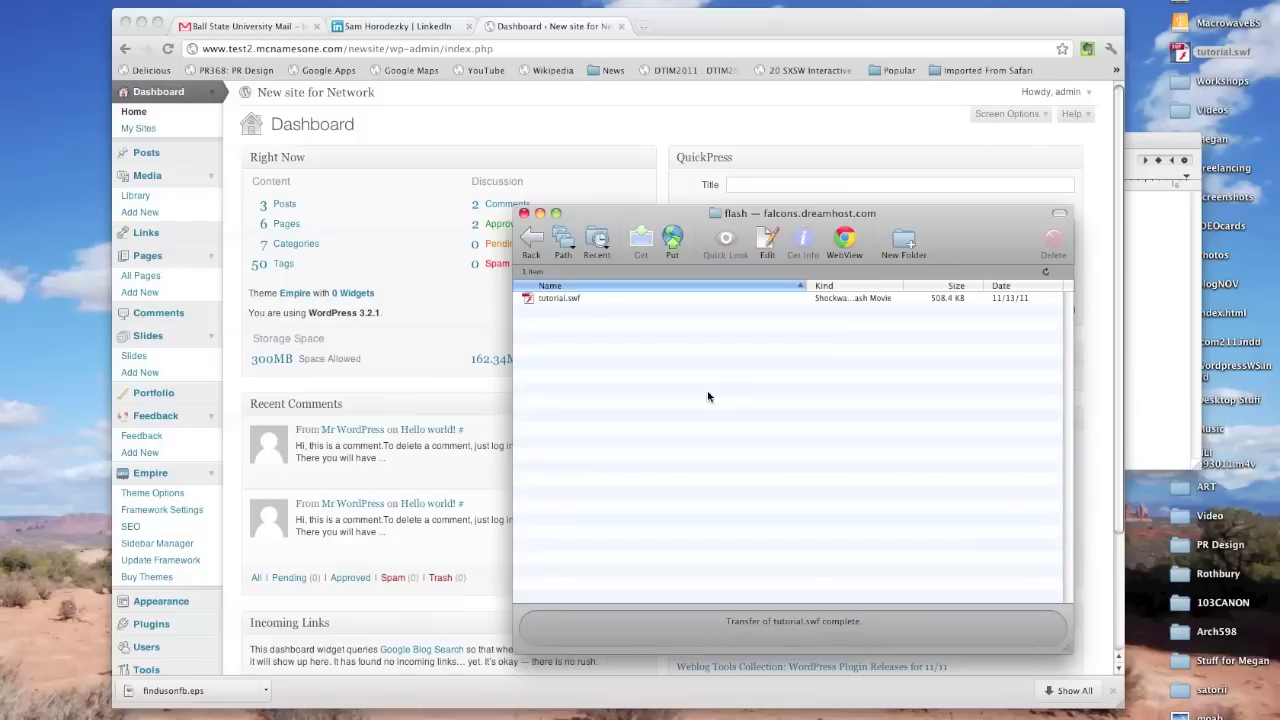
left_click(615, 177)
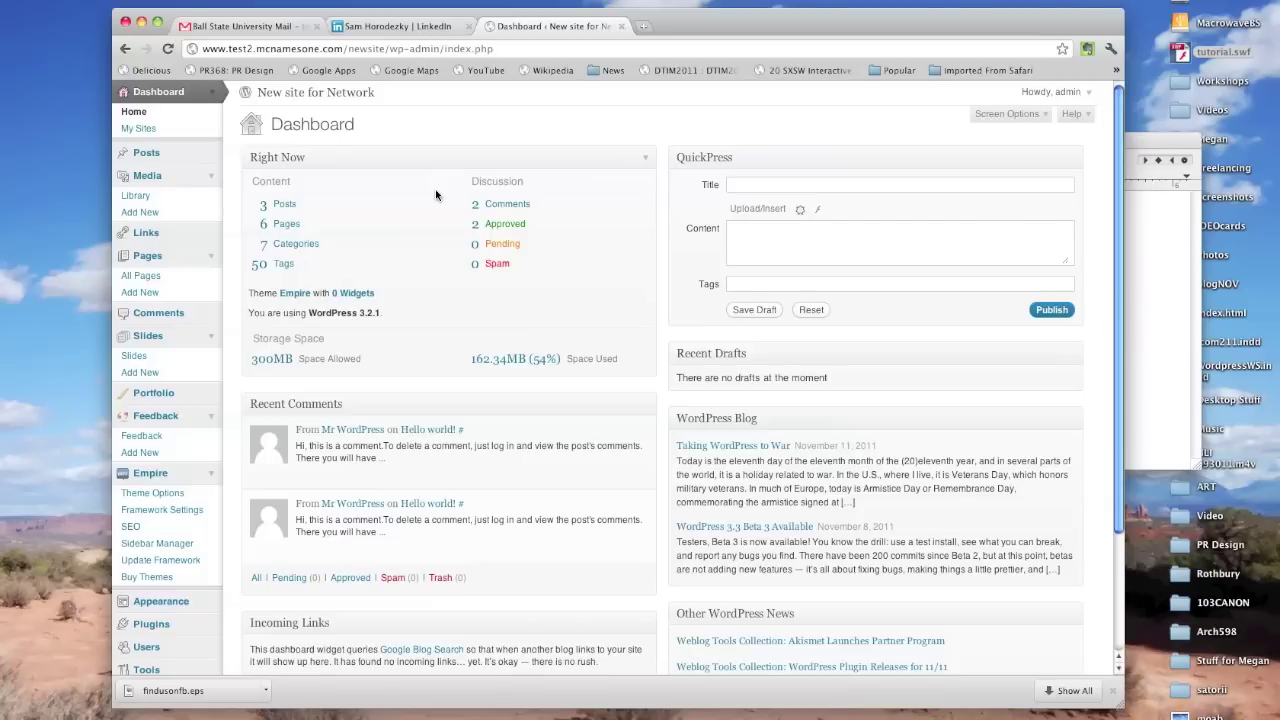
Start a new blank page via Pages > Add New in the WordPress dashboard.
left_click(139, 290)
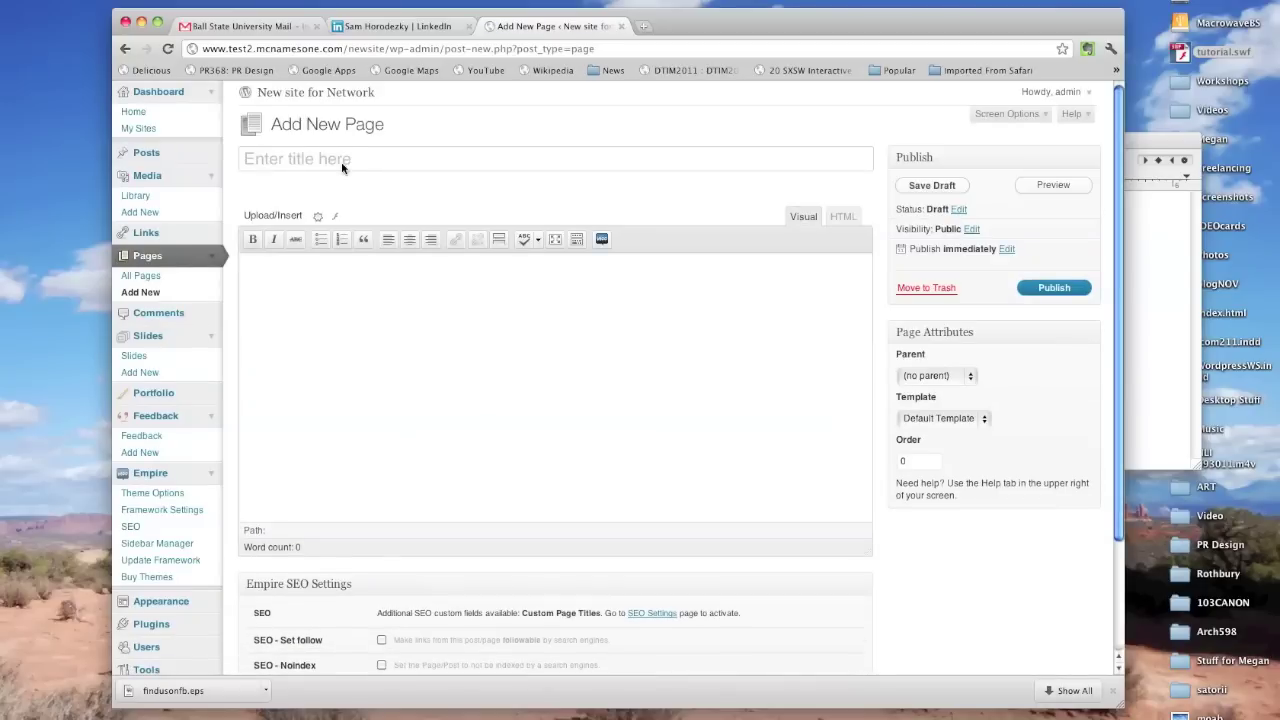
Title the new page 'Test Page'.
left_click(341, 167)
type("Test Page")
left_click(320, 268)
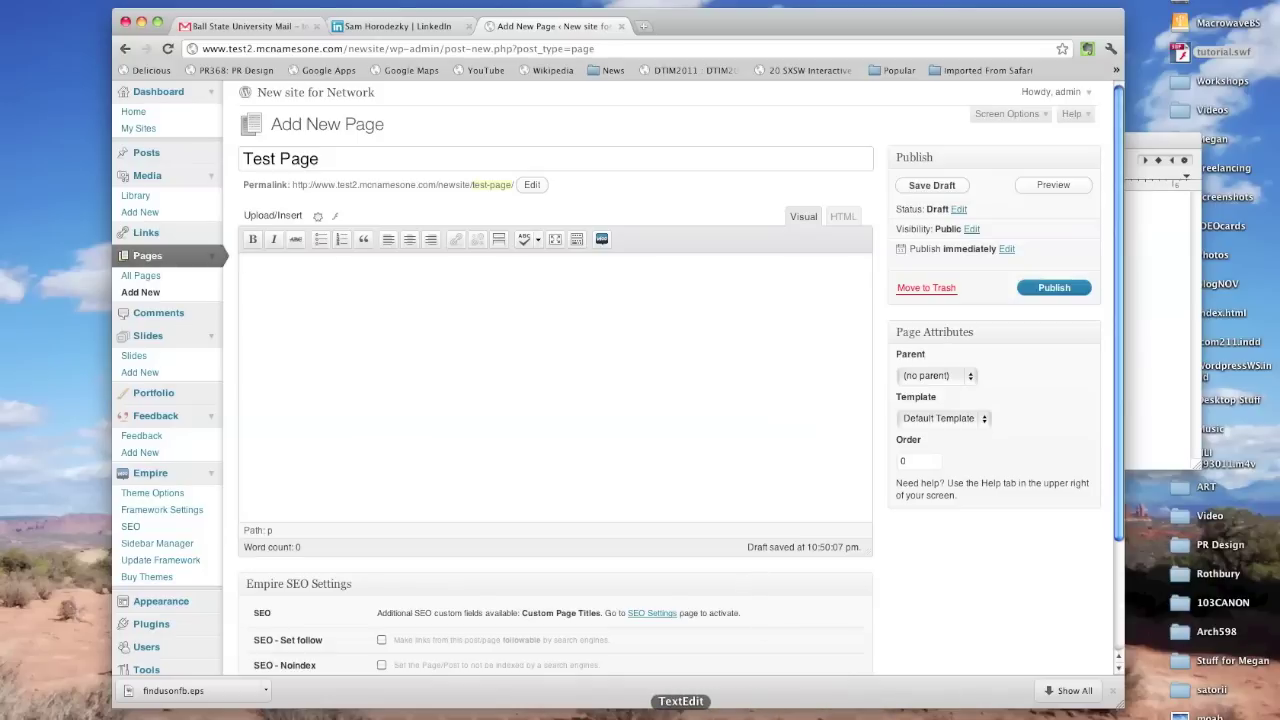
Copy the blank [swfobj] shortcode line from TextEdit and paste it into the page body.
left_click(680, 716)
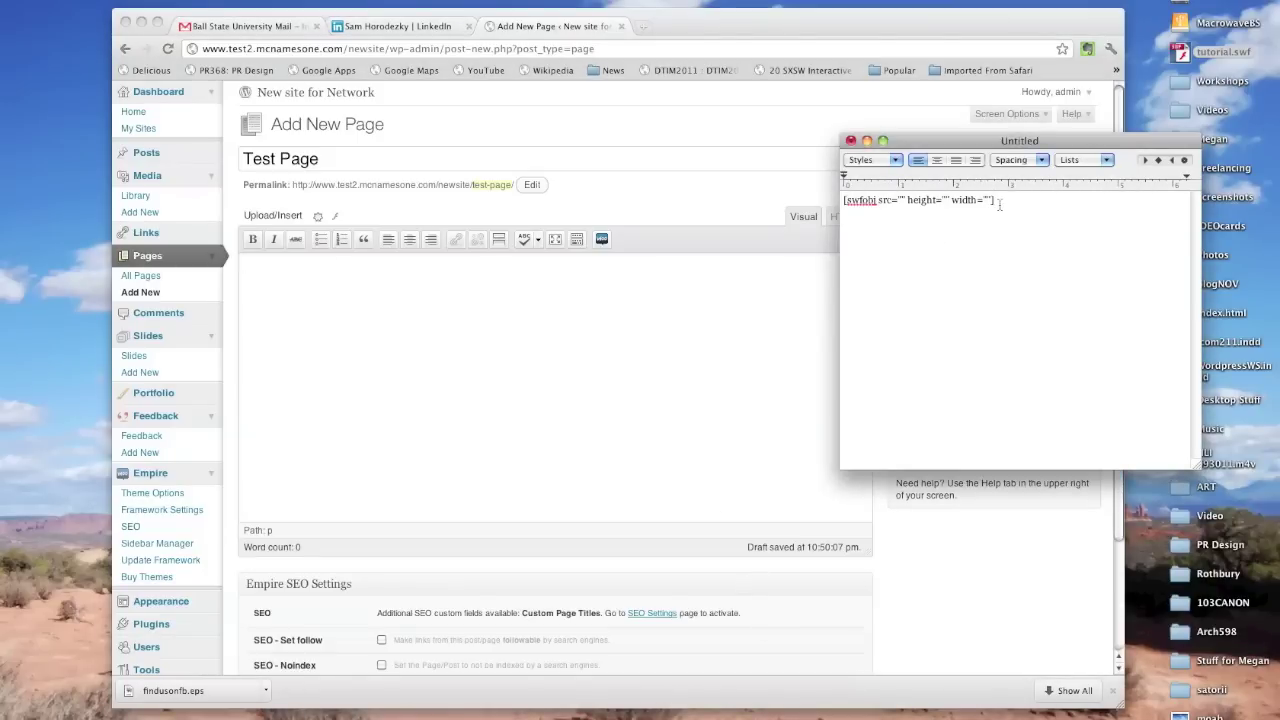
left_click_drag(998, 203, 838, 206)
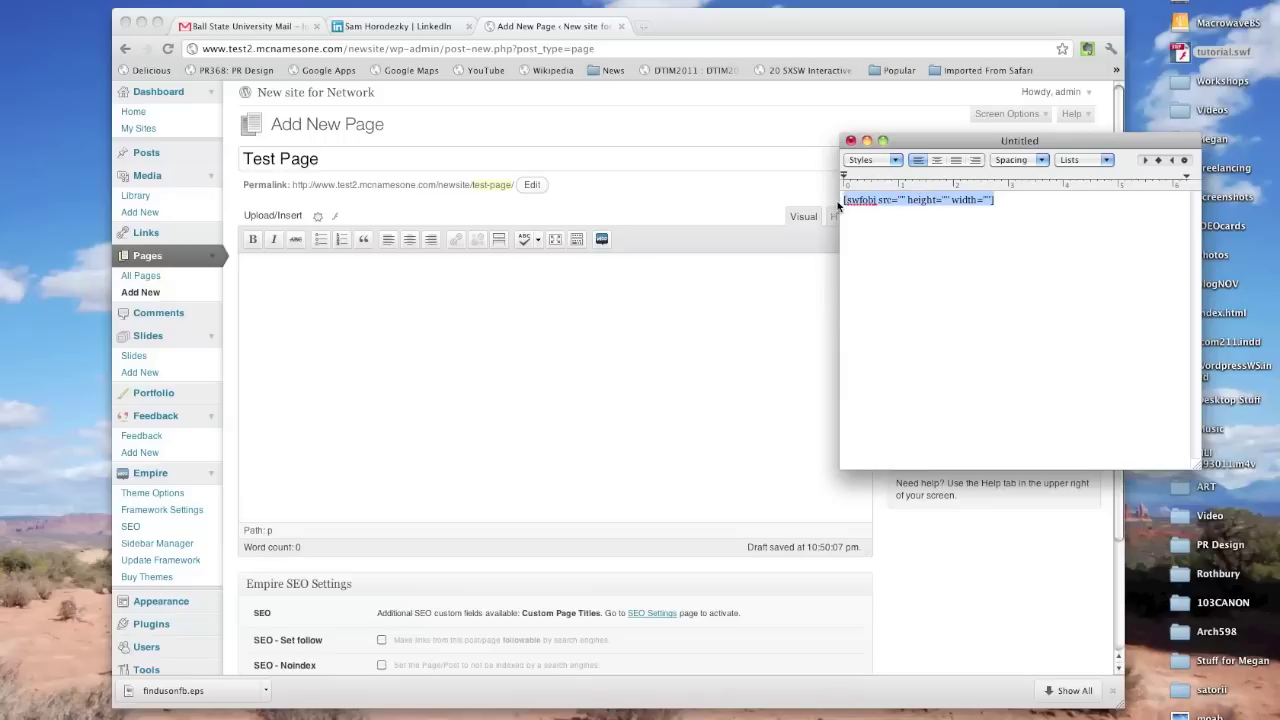
key("super+c")
left_click(586, 289)
key("super+v")
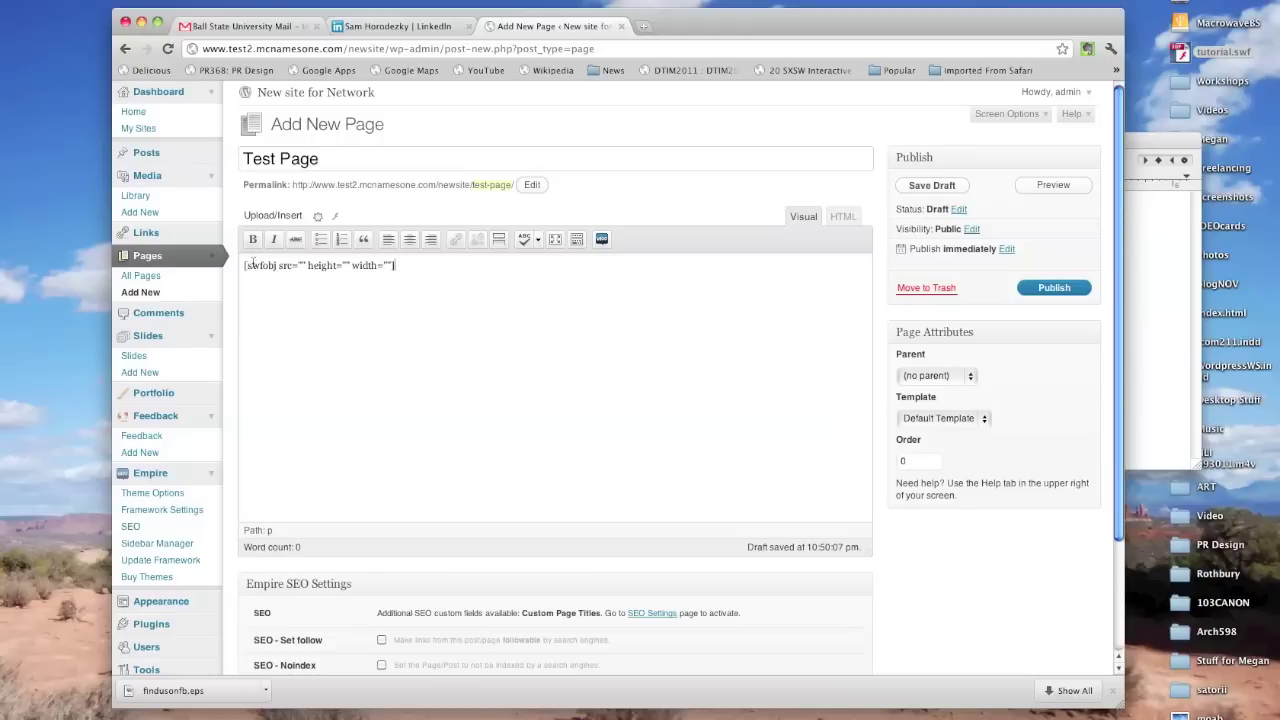
left_click_drag(247, 265, 277, 266)
Set the shortcode's src to /wp-content/flash/tutorial.swf.
left_click_drag(279, 266, 291, 267)
left_click(300, 266)
type("http:/")
key("BackSpace")
key("BackSpace")
key("BackSpace")
key("BackSpace")
key("BackSpace")
key("BackSpace")
type("/")
type("wp-conte")
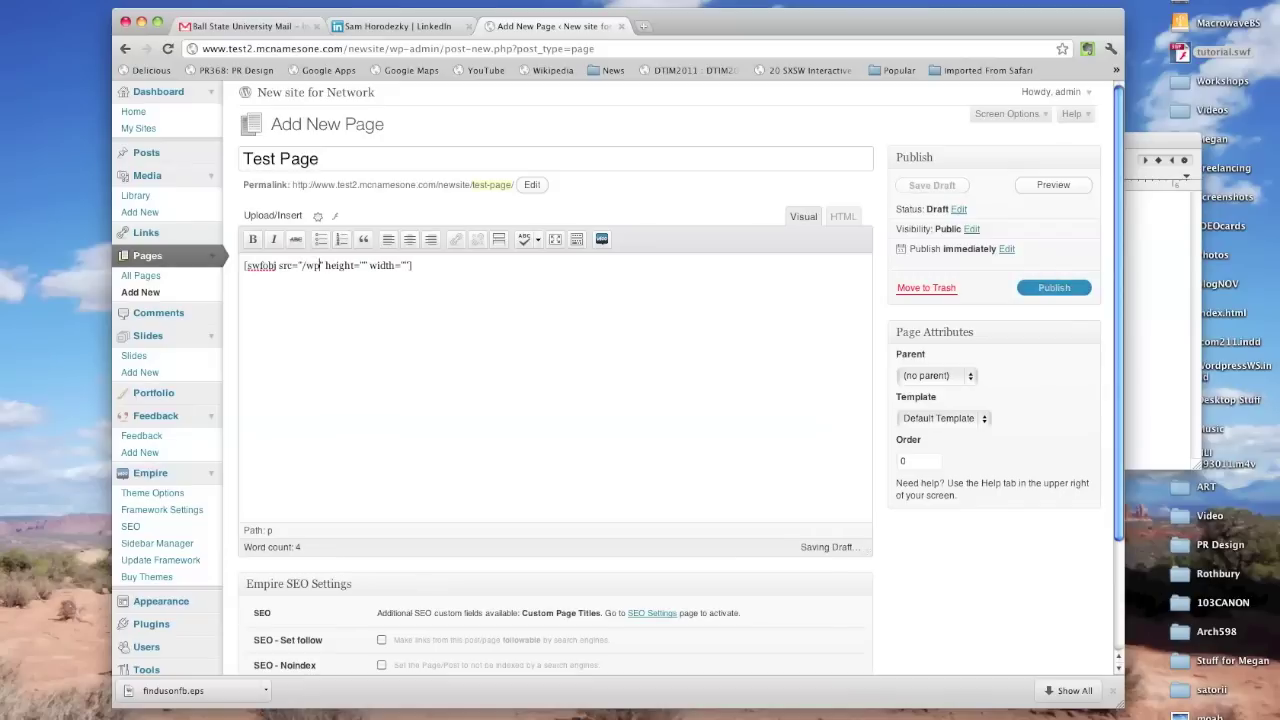
type("nt")
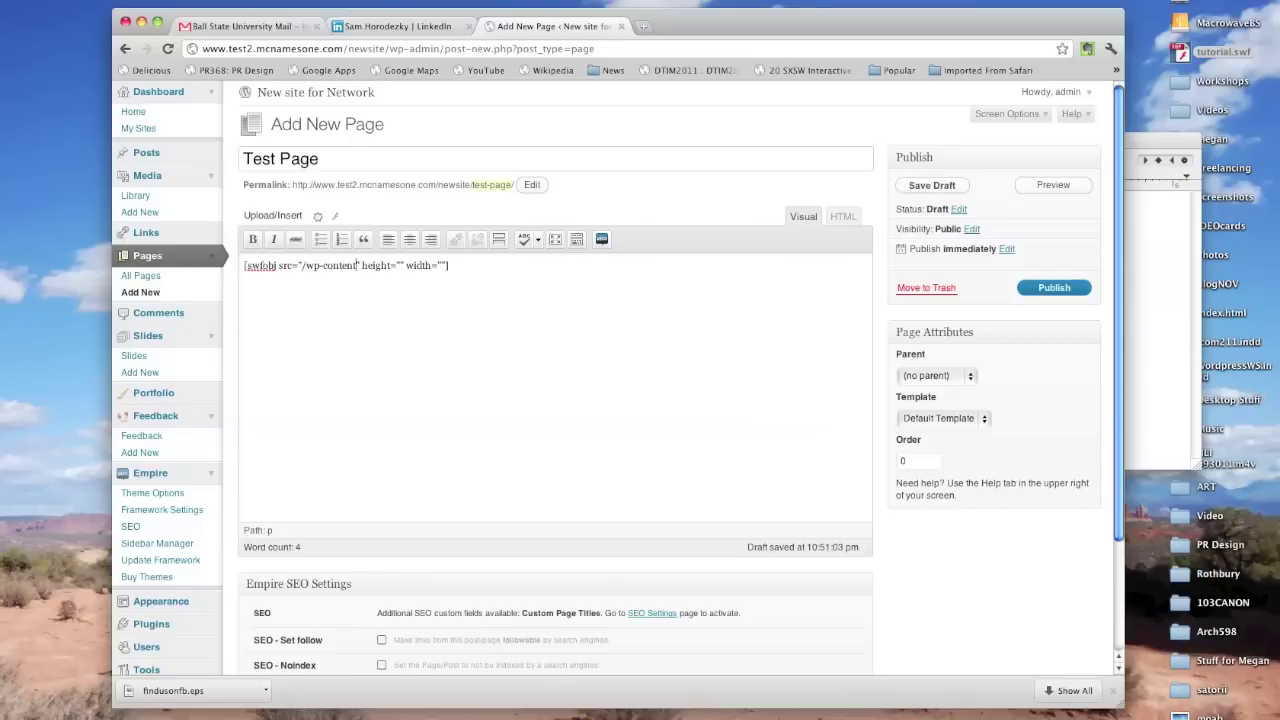
type("/flash/")
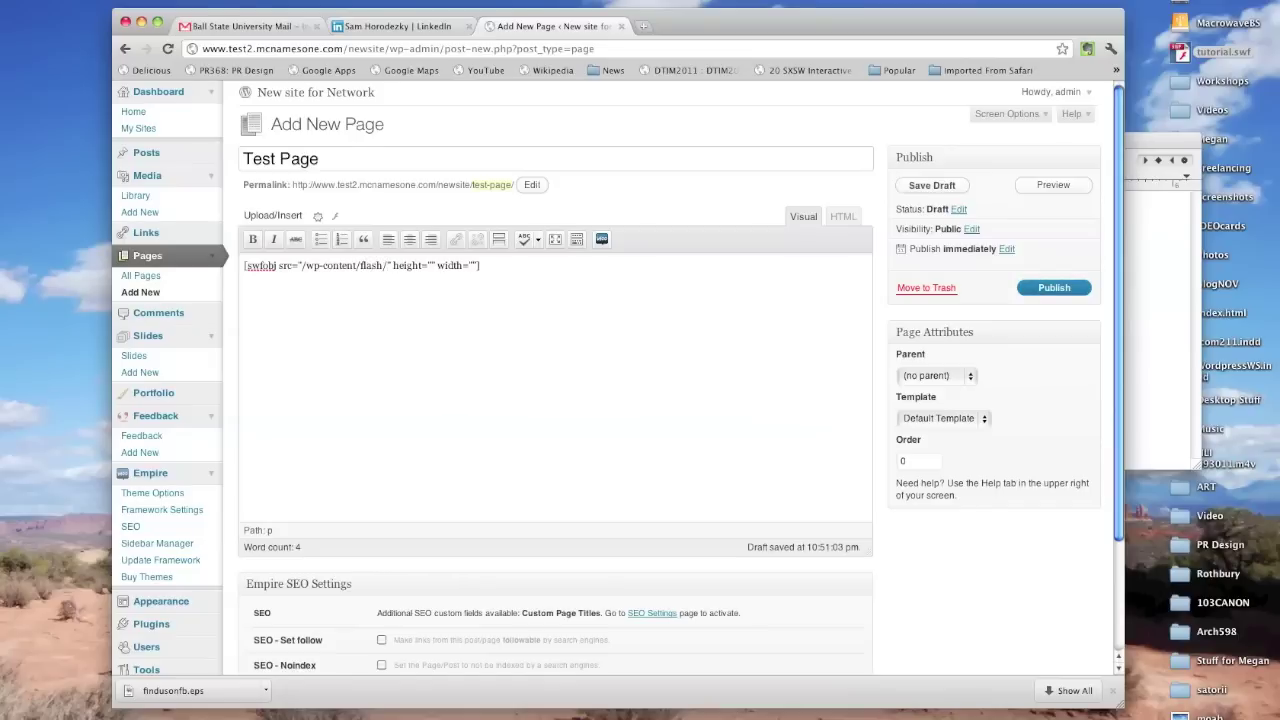
type("tutorial.s")
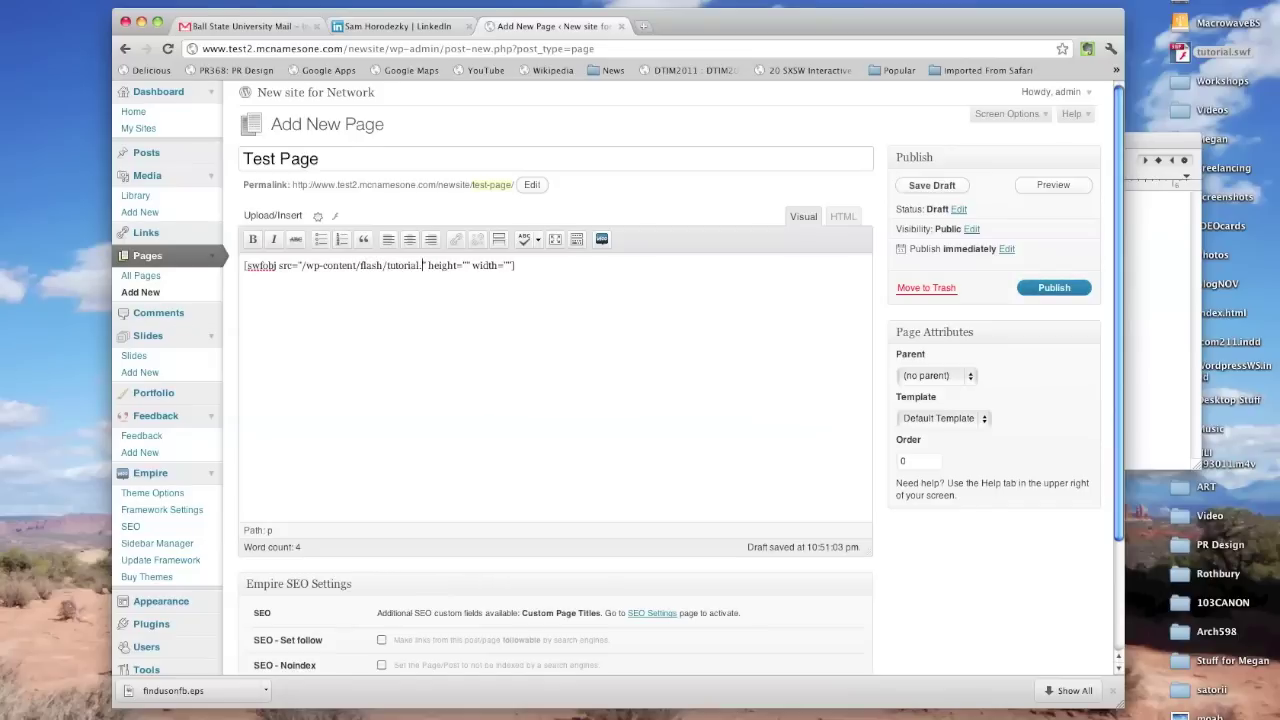
type("wf")
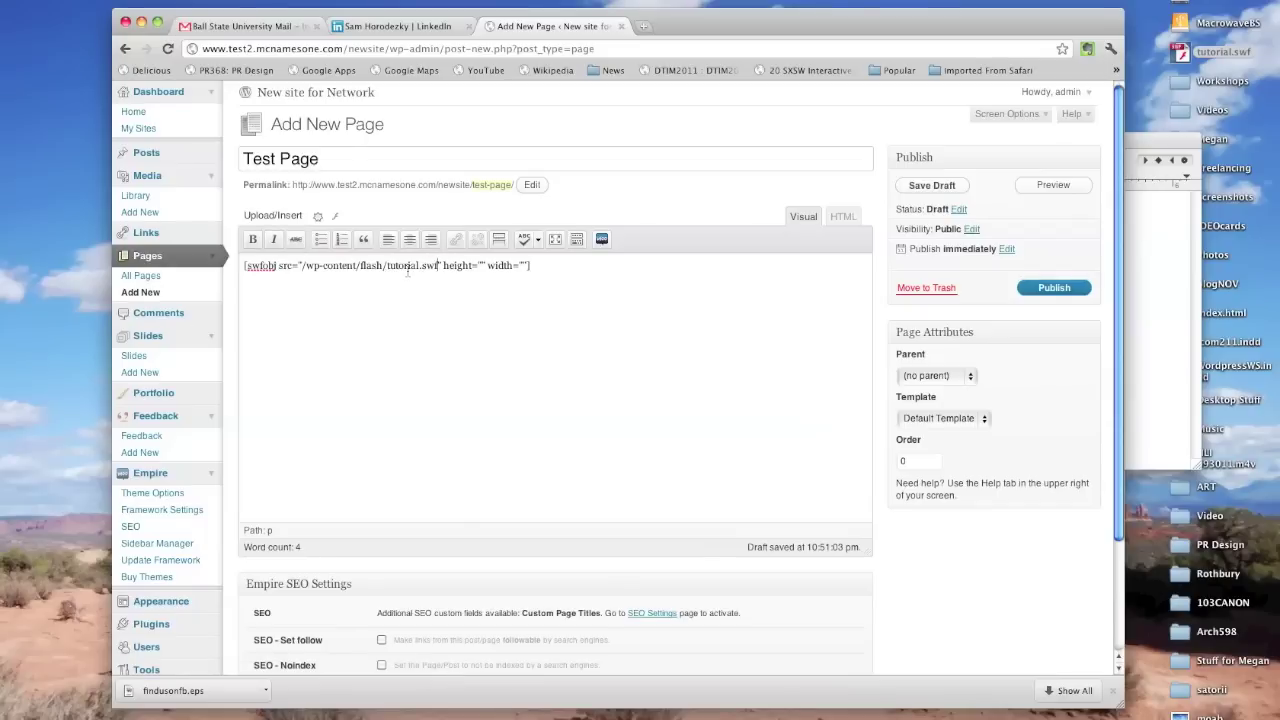
Fill in height 600 and width 800, then publish the page.
left_click(481, 266)
type("600")
left_click(540, 265)
type("800")
left_click(1050, 292)
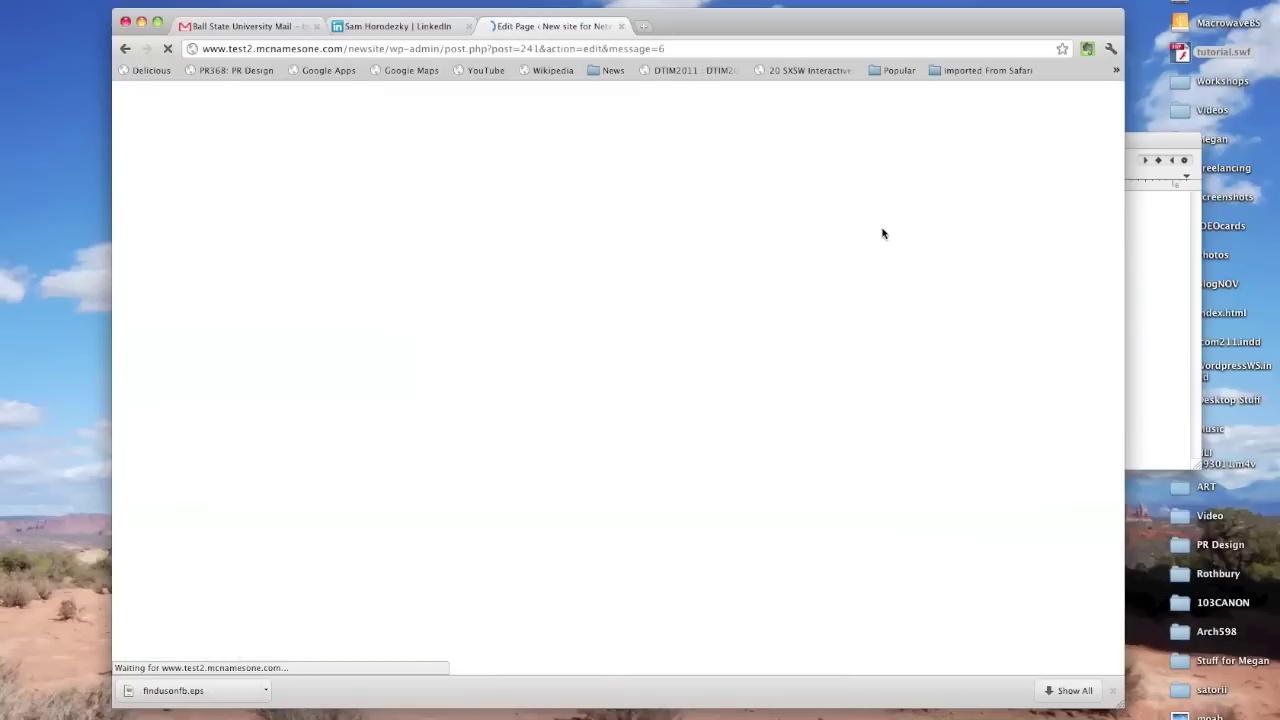
Open the published Test Page in a new tab and scroll to check the embedded Space Race SWF.
left_click(561, 230)
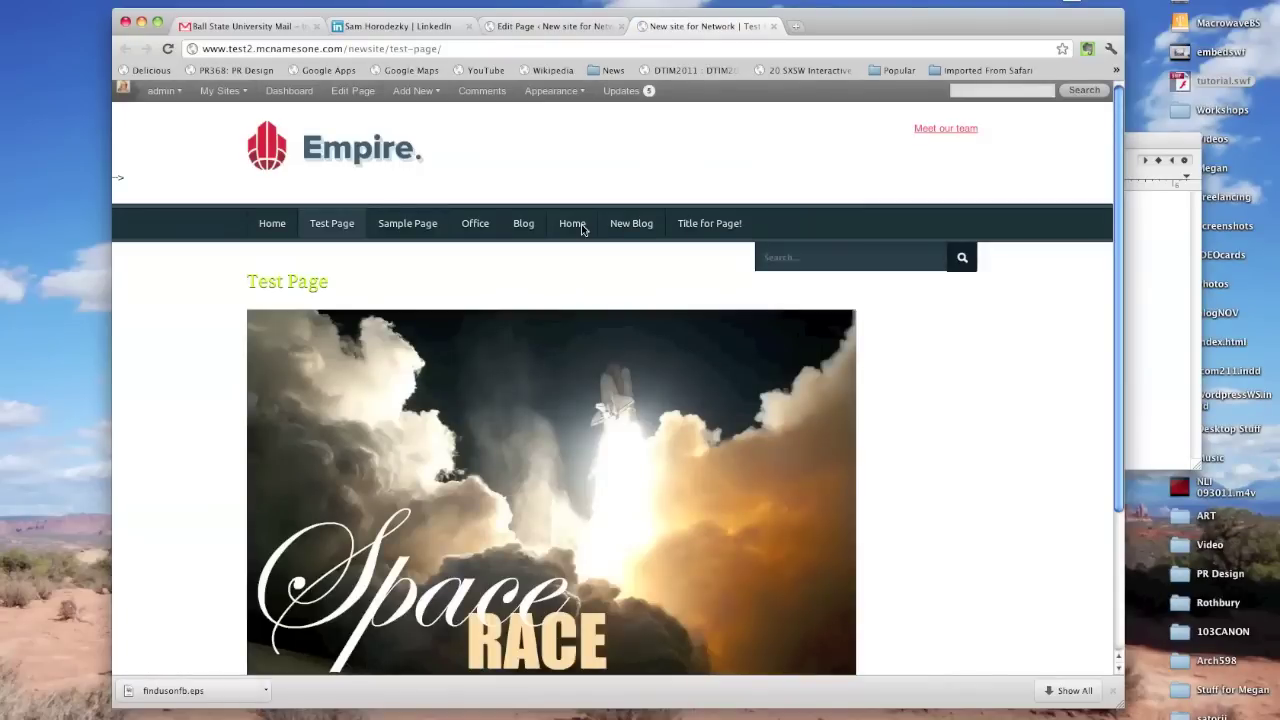
scroll(938, 278, "down", 3)
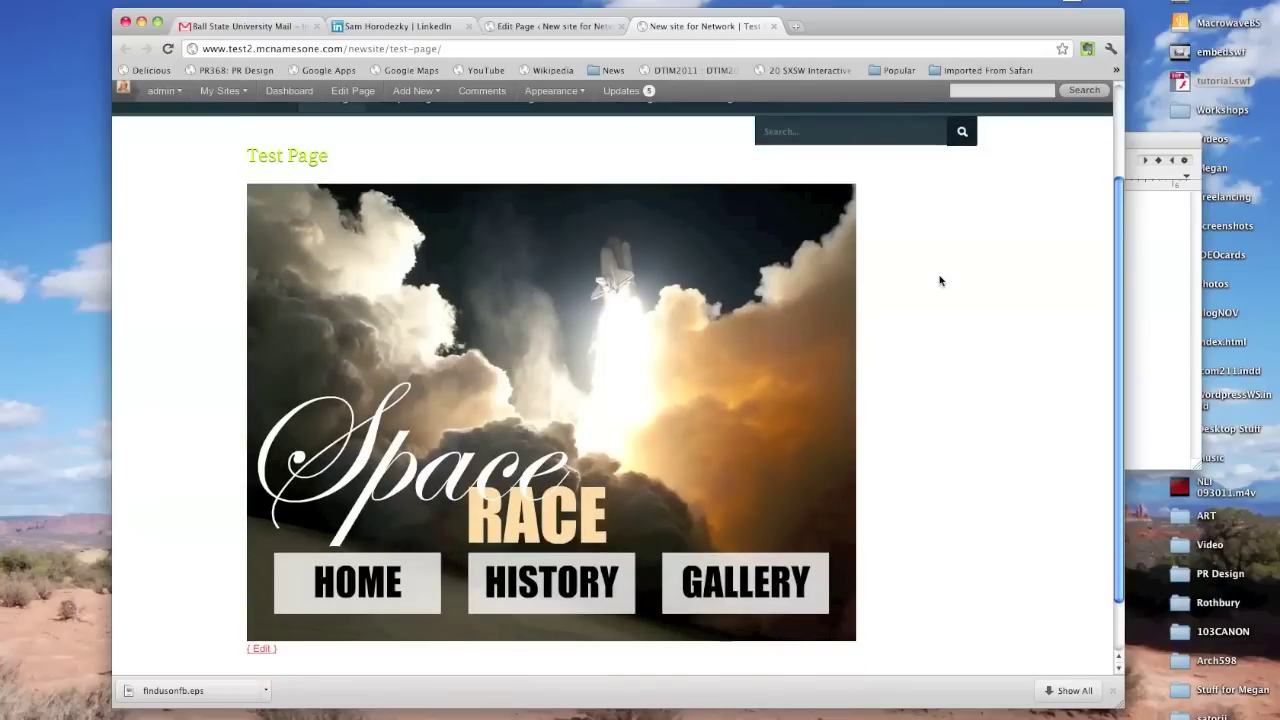
scroll(940, 279, "up", 1)
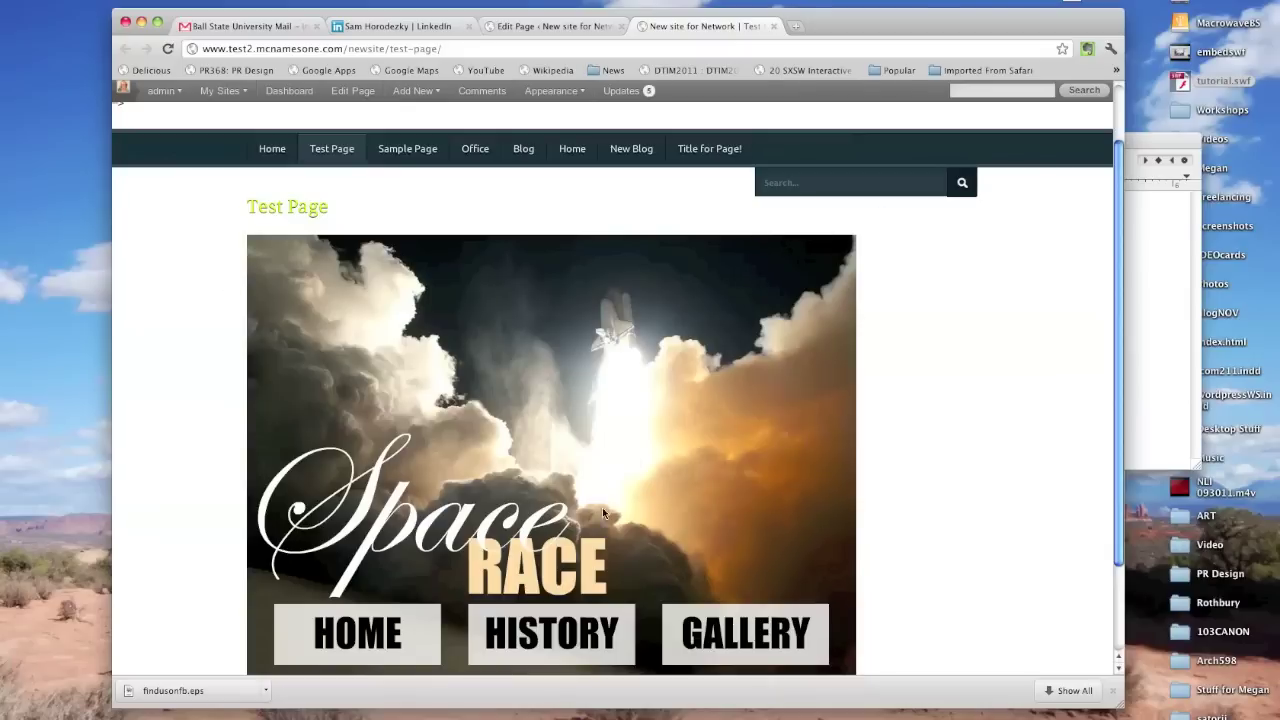
Browse the SWF's HISTORY, GALLERY and HOME views, then select the src path in Edit Page.
left_click(590, 626)
left_click(690, 640)
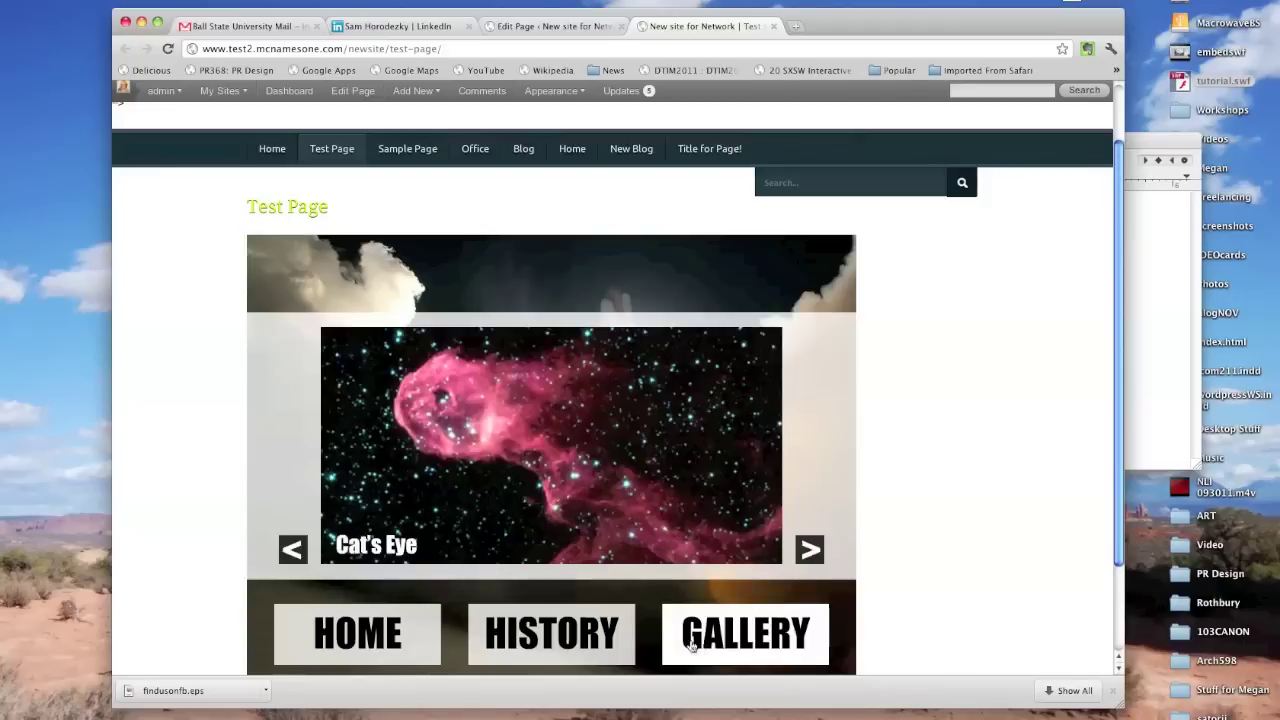
left_click(423, 636)
left_click(583, 636)
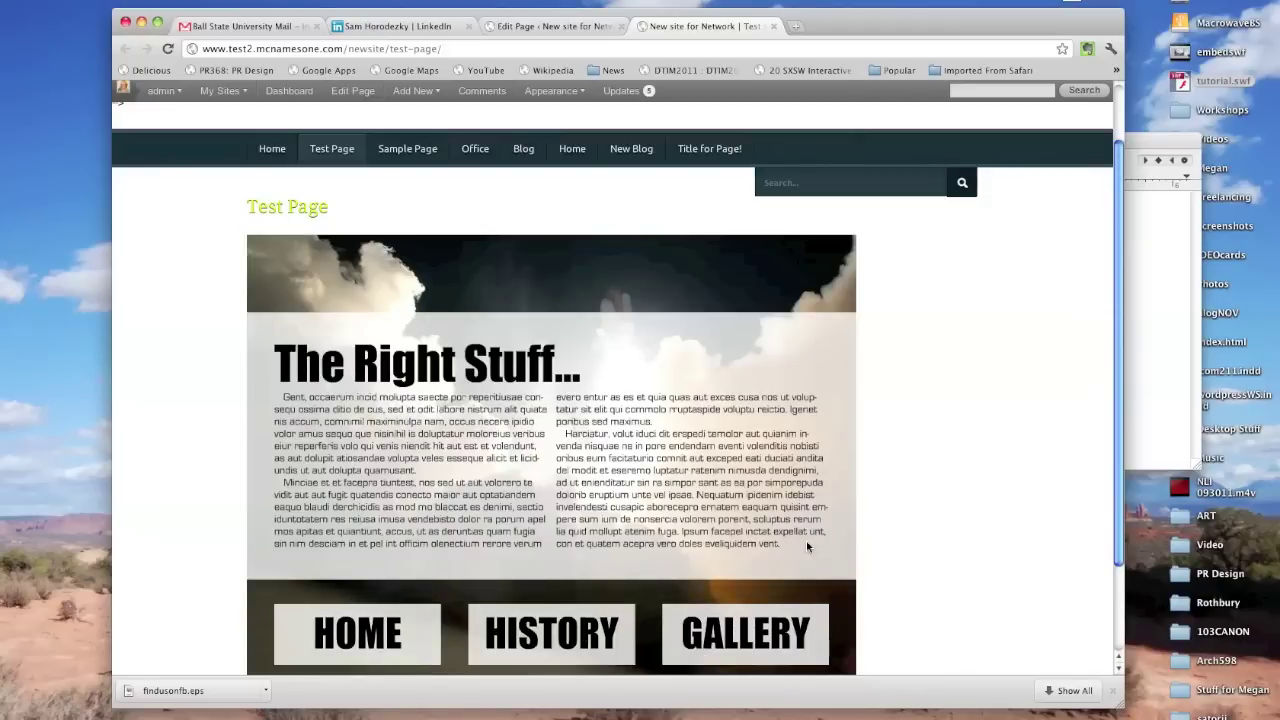
left_click(745, 634)
left_click(810, 549)
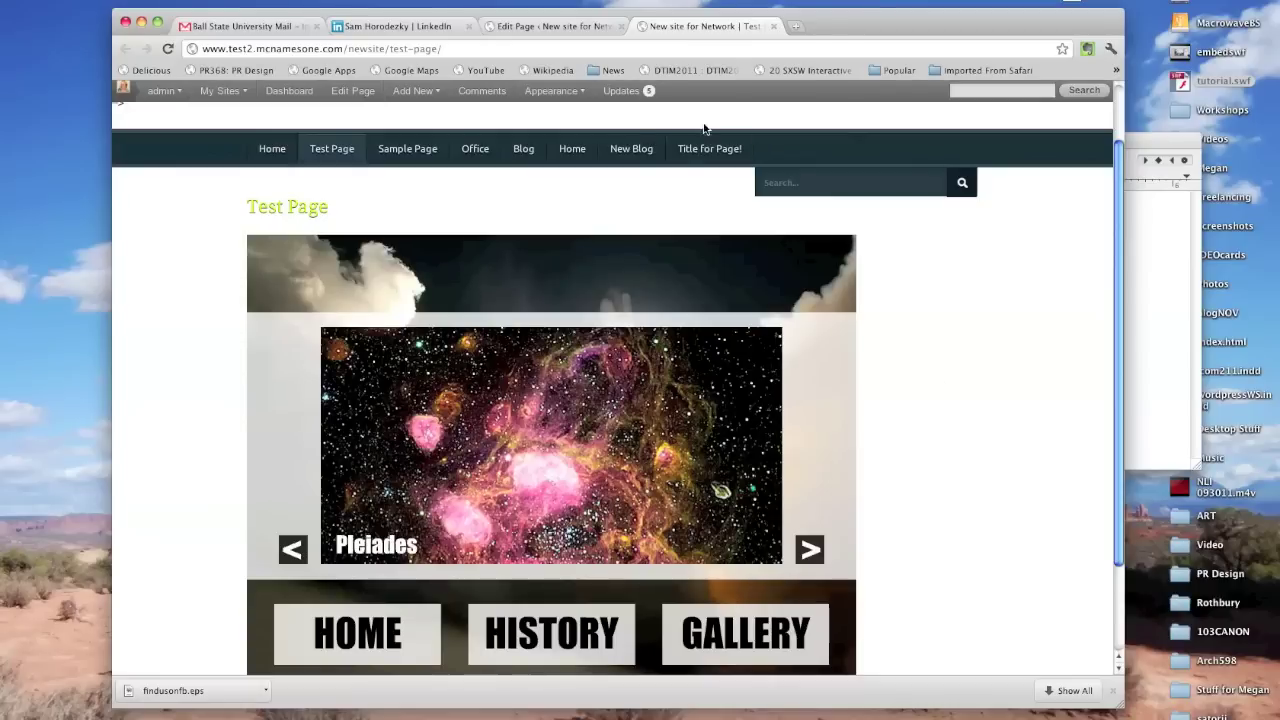
left_click(487, 30)
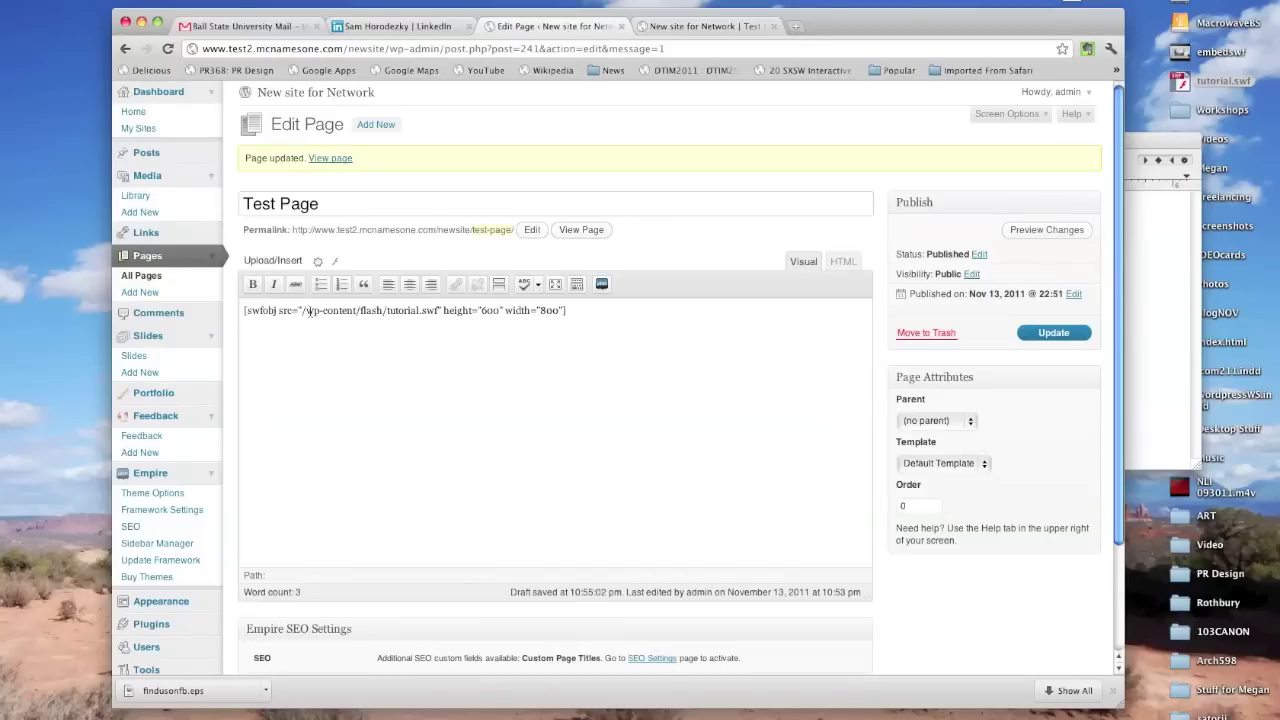
left_click_drag(305, 310, 436, 310)
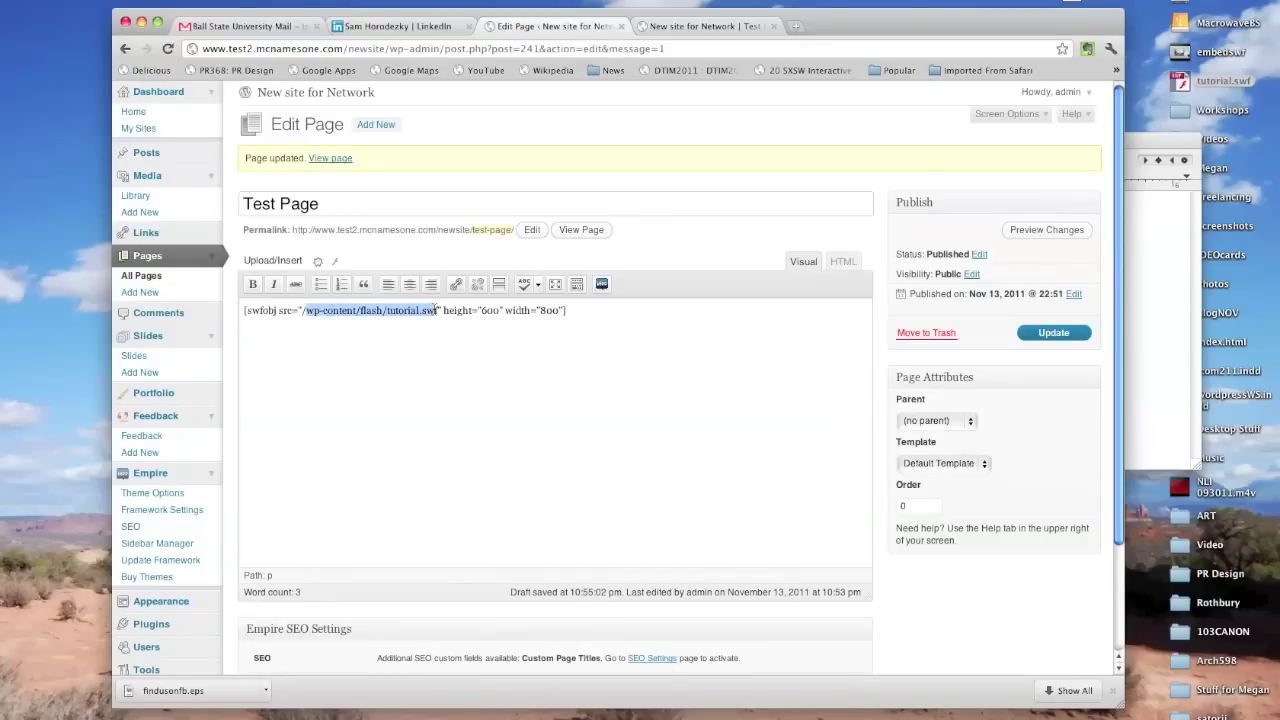